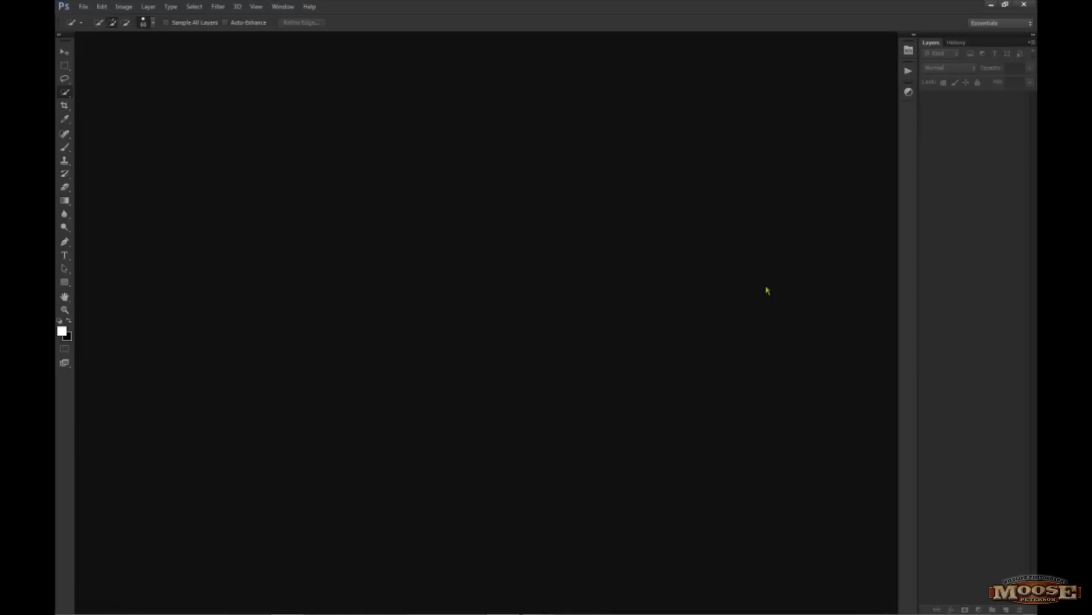
Open DPA2ATXLD1460.nef from Mini Bridge in Camera Raw and set its camera profile to Camera Vivid
{"action": "left_click", "coordinate": [909, 51]}
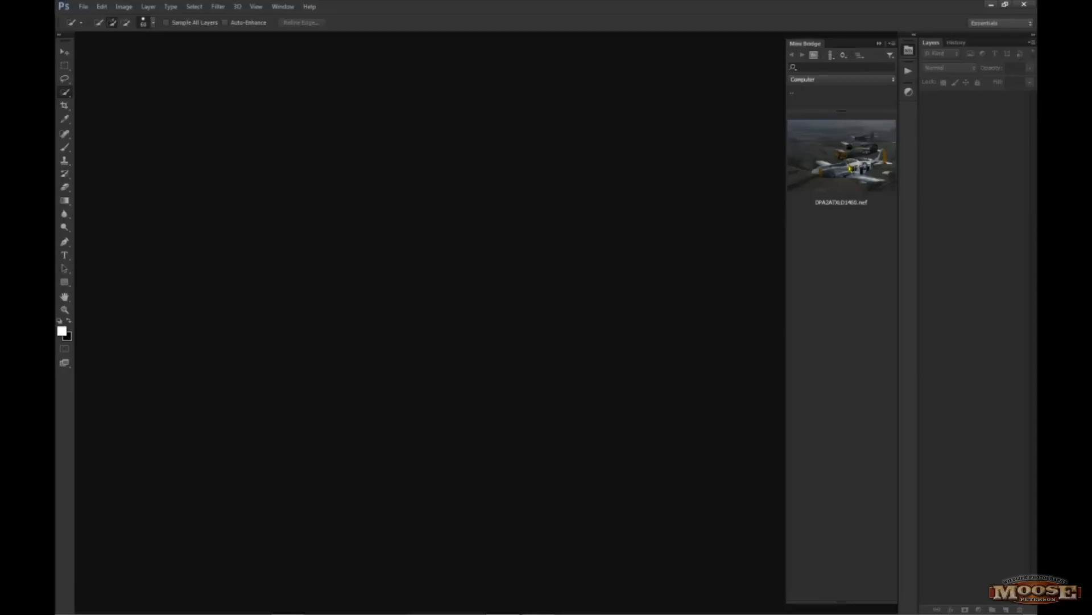
{"action": "left_click", "coordinate": [850, 169]}
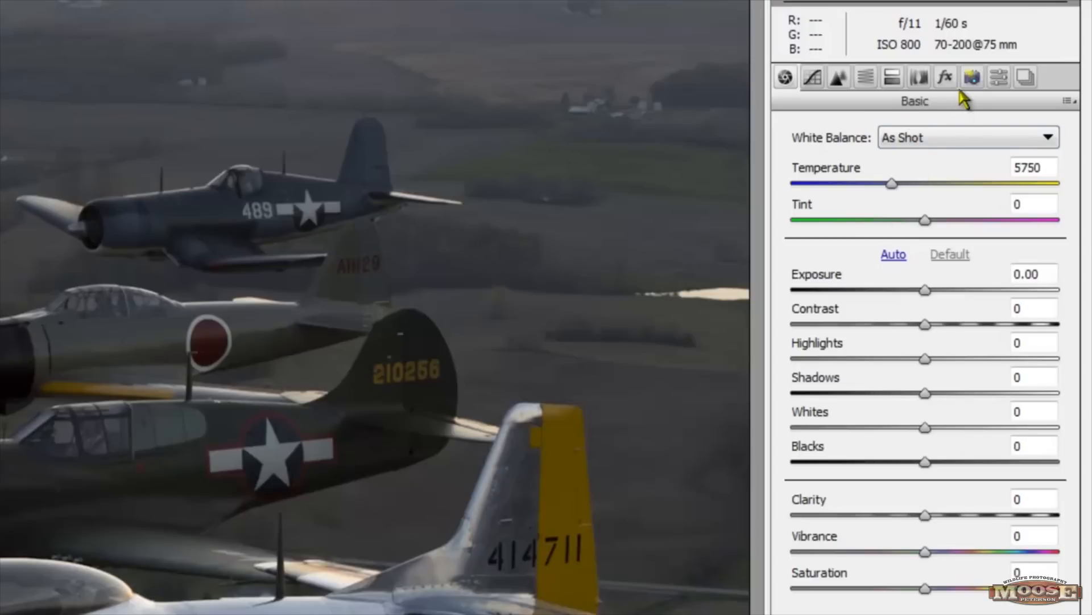
{"action": "left_click", "coordinate": [971, 78]}
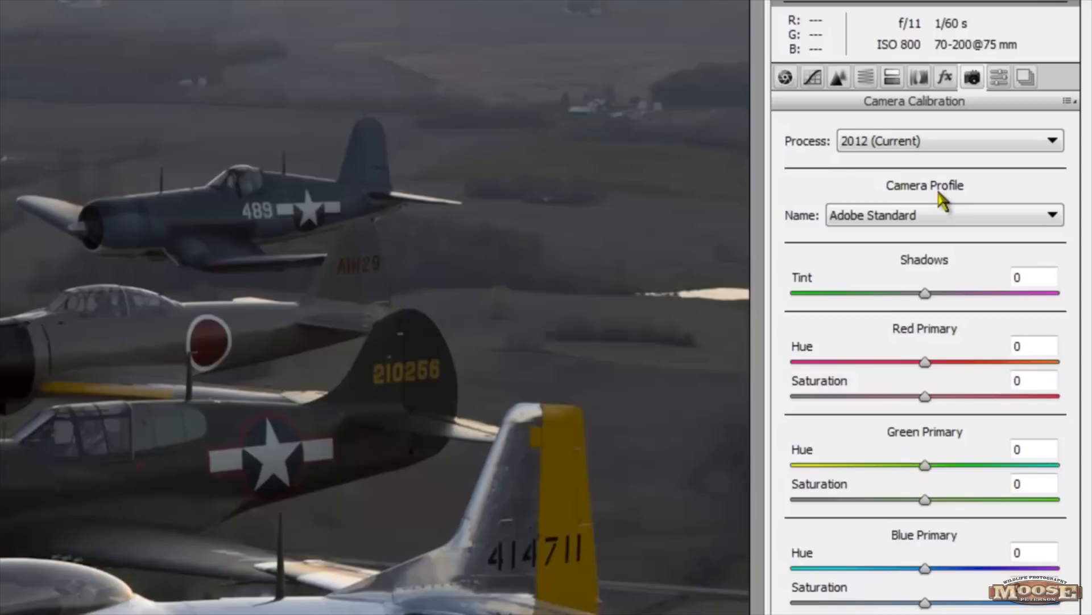
{"action": "left_click", "coordinate": [1054, 215]}
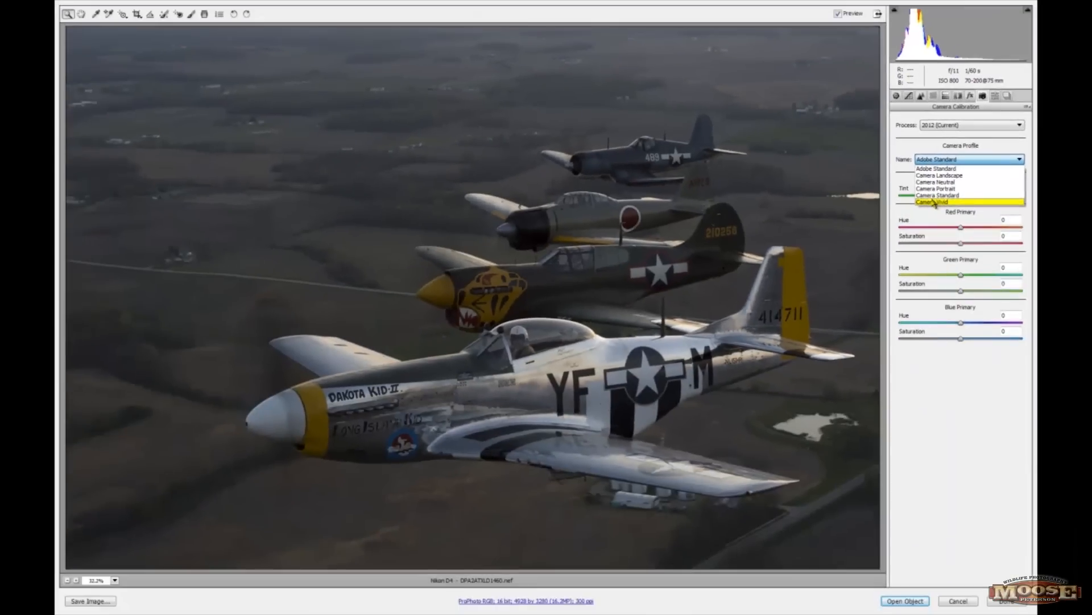
{"action": "left_click", "coordinate": [933, 202]}
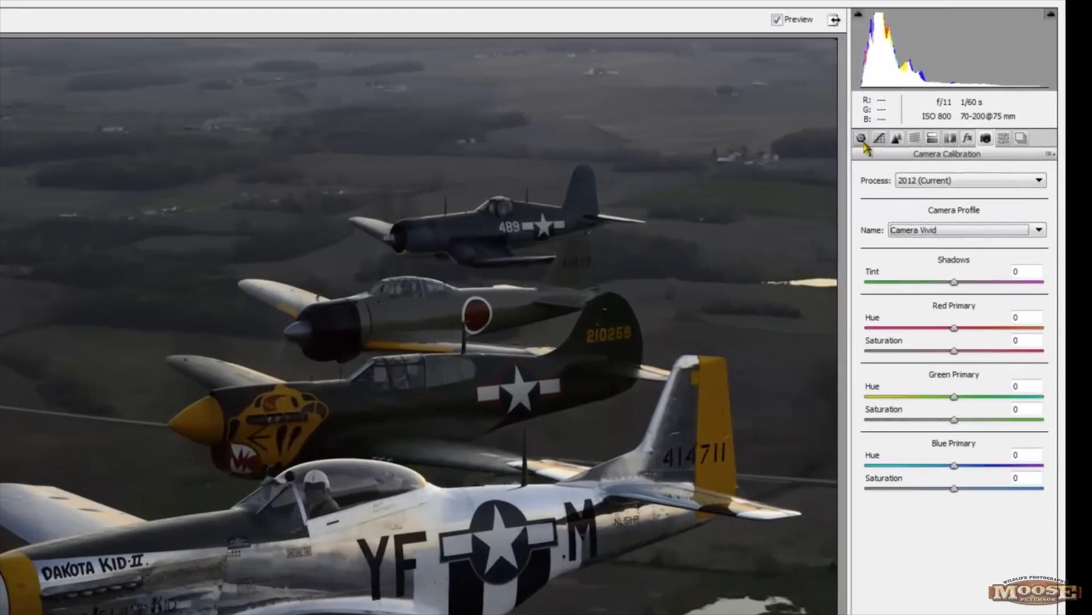
Raise Clarity to +21 and Vibrance to +29 in the Basic settings
{"action": "left_click", "coordinate": [862, 139]}
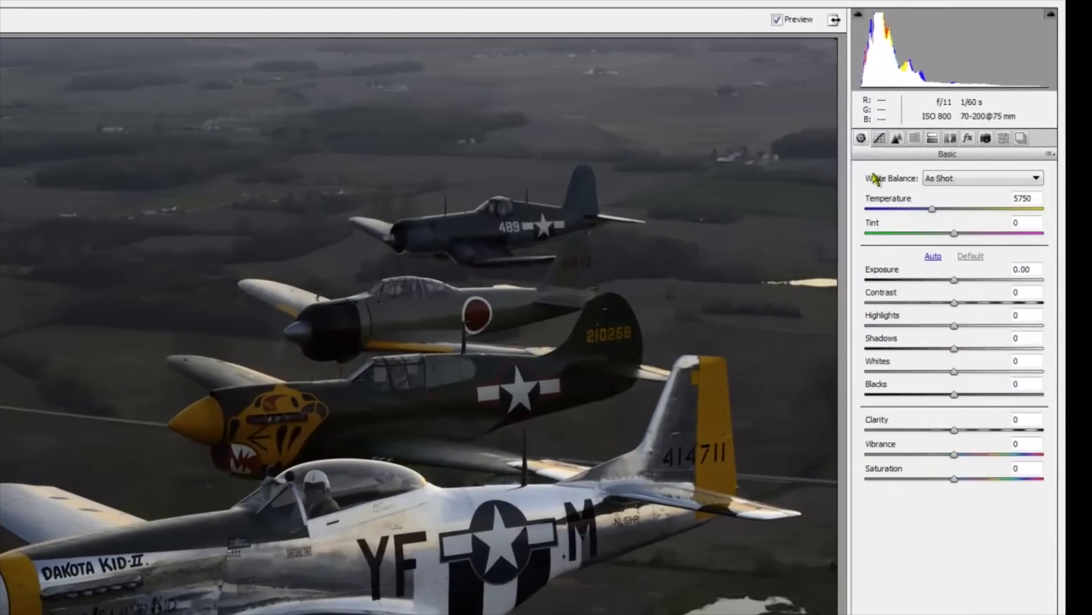
{"action": "left_click_drag", "start_coordinate": [955, 454], "coordinate": [976, 438]}
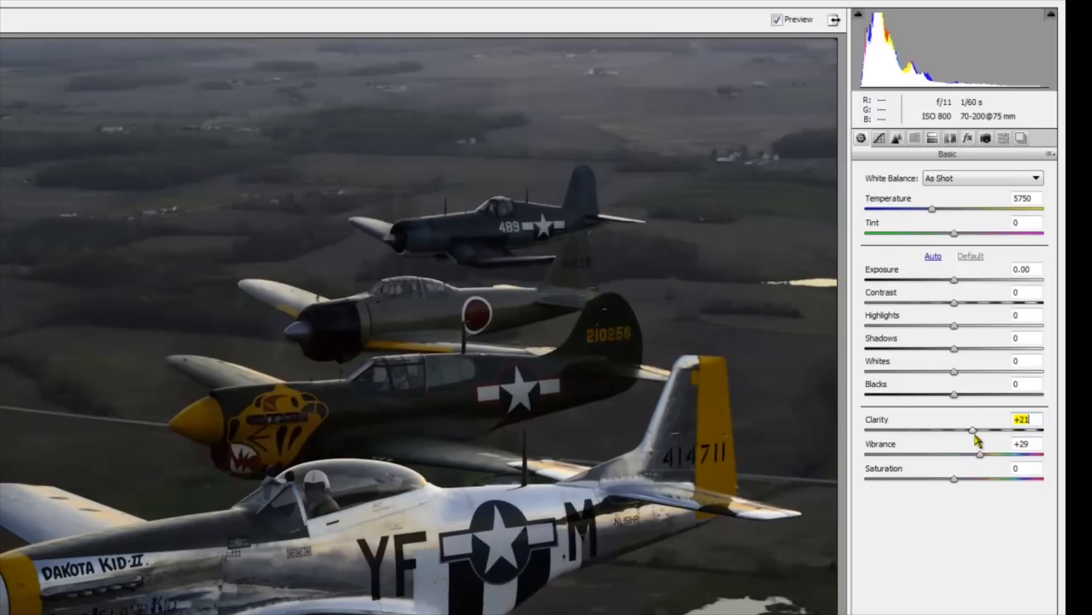
Set sharpening Amount to 65 and Detail to 5, then luminance noise reduction to 16 with Luminance Contrast about 9
{"action": "left_click", "coordinate": [897, 138]}
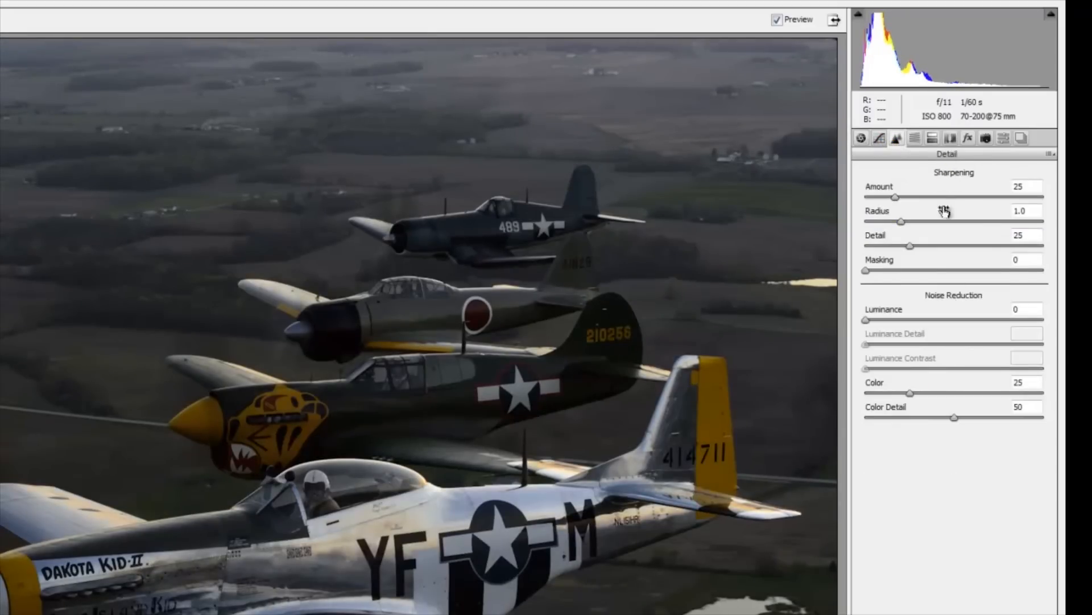
{"action": "left_click", "coordinate": [1026, 188]}
{"action": "type", "text": "65"}
{"action": "key", "text": "Tab"}
{"action": "key", "text": "Tab"}
{"action": "type", "text": "5"}
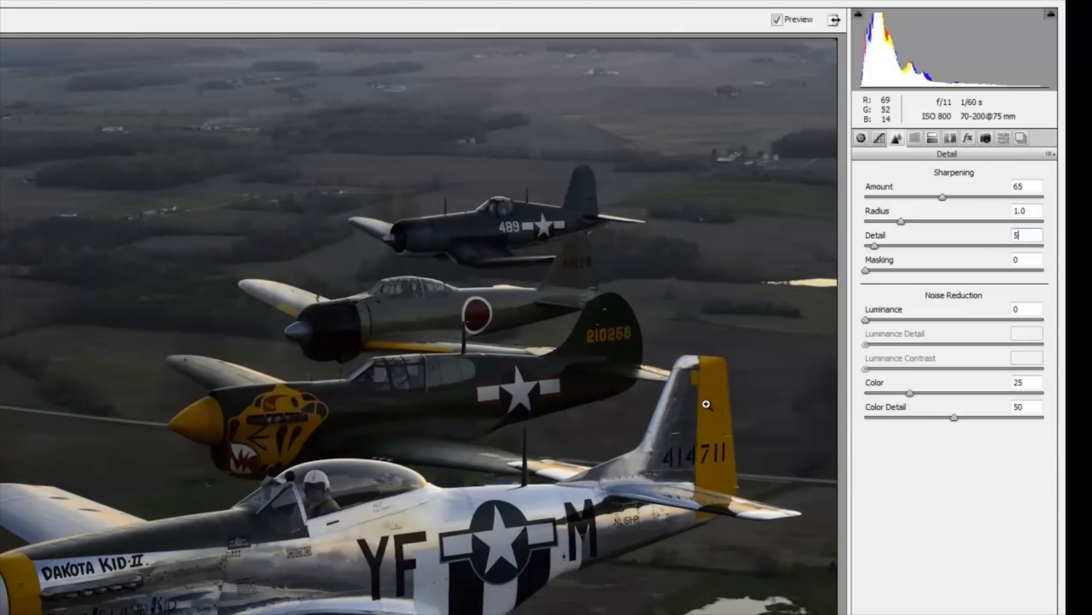
{"action": "left_click_drag", "start_coordinate": [866, 320], "coordinate": [894, 321]}
{"action": "left_click_drag", "start_coordinate": [865, 368], "coordinate": [881, 369]}
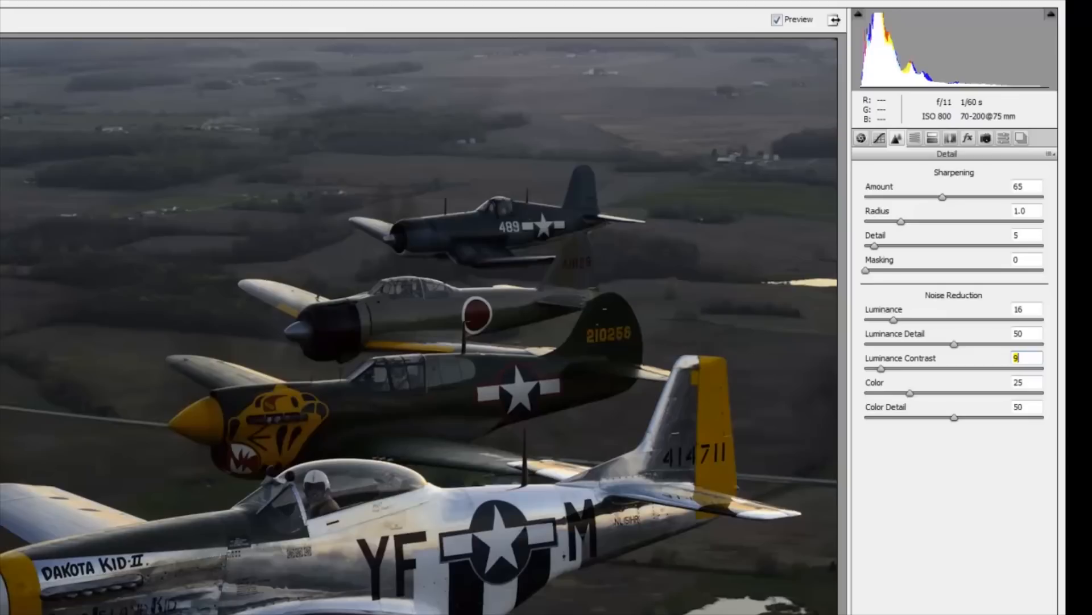
{"action": "left_click", "coordinate": [1001, 141]}
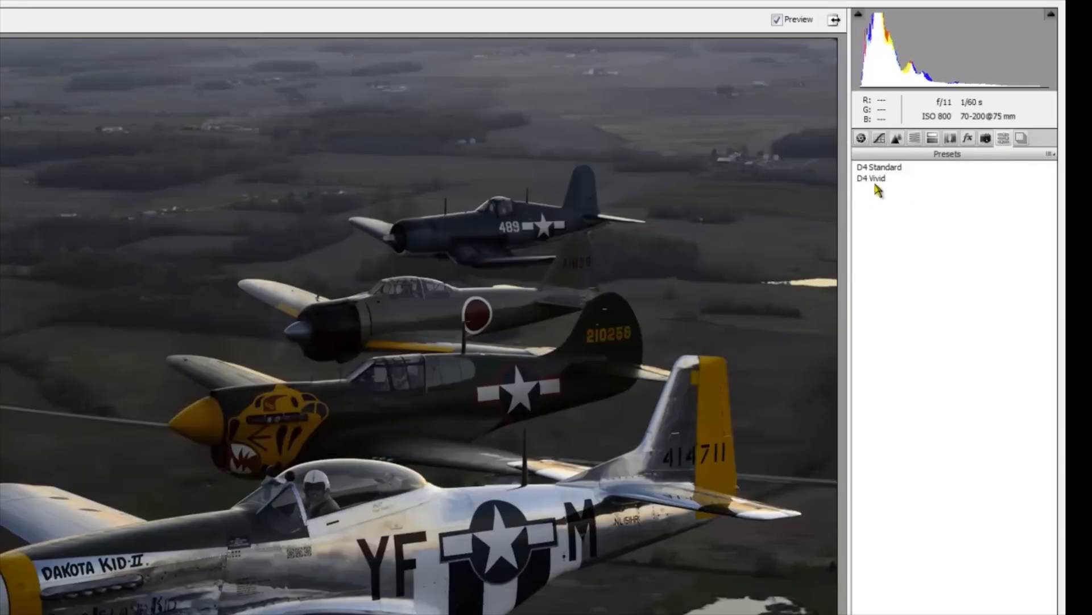
{"action": "left_click", "coordinate": [1050, 154]}
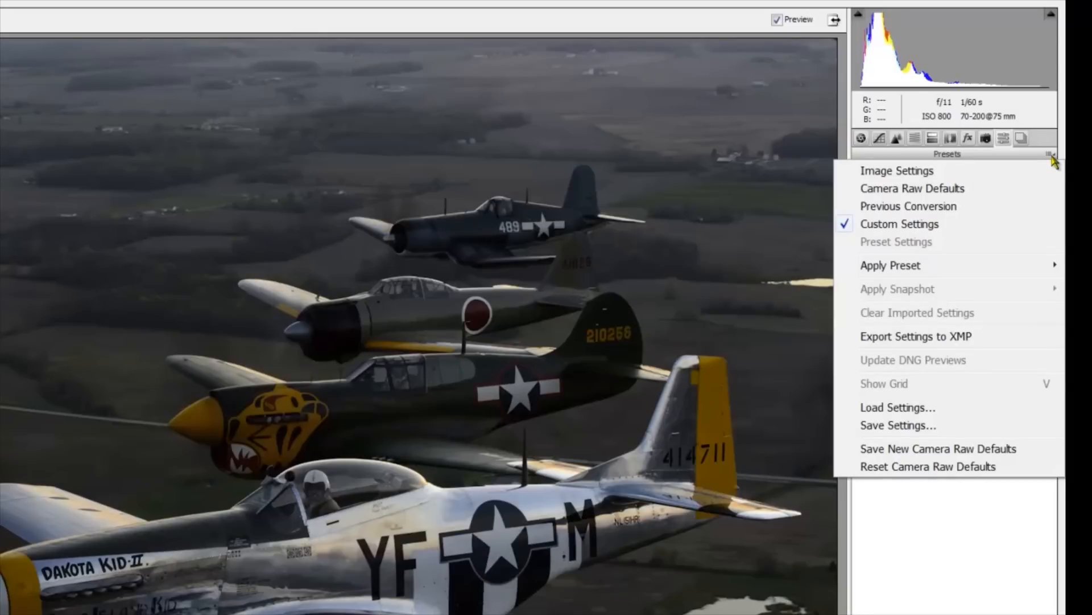
{"action": "left_click", "coordinate": [898, 427]}
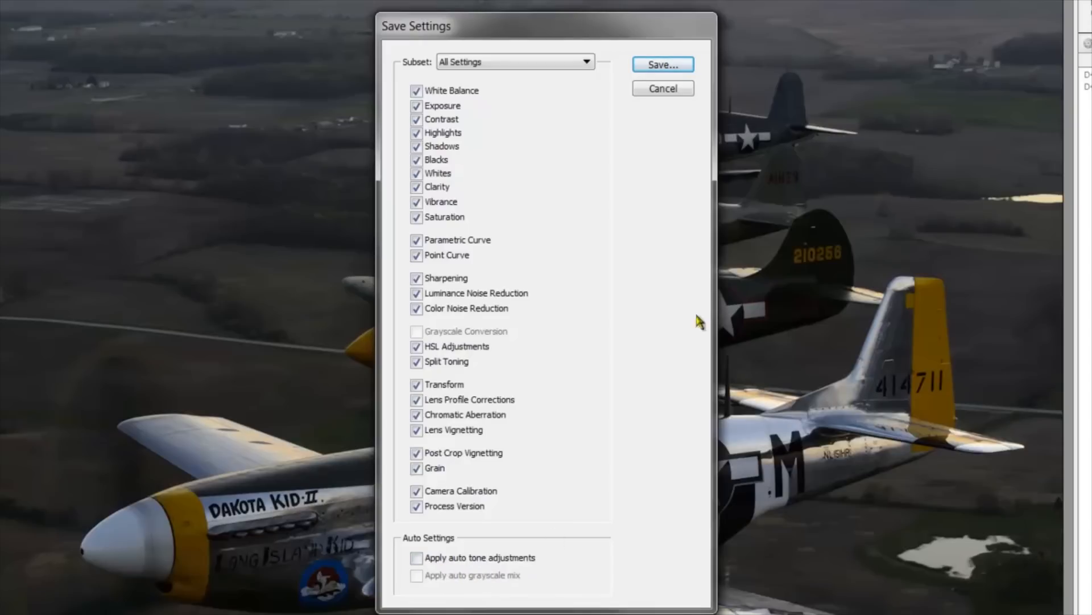
{"action": "left_click", "coordinate": [692, 60]}
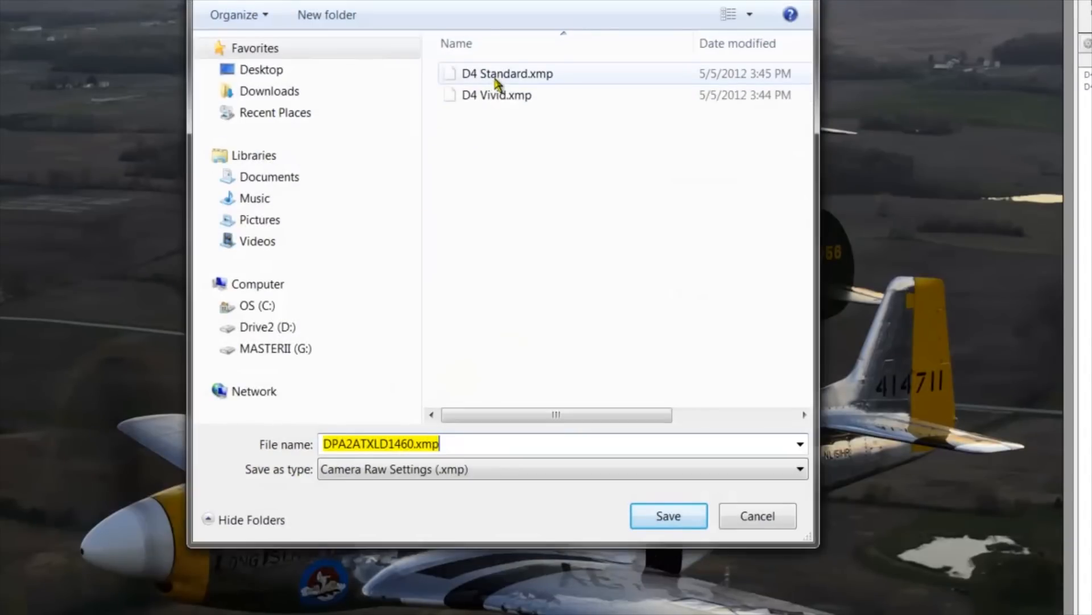
{"action": "left_click", "coordinate": [752, 518]}
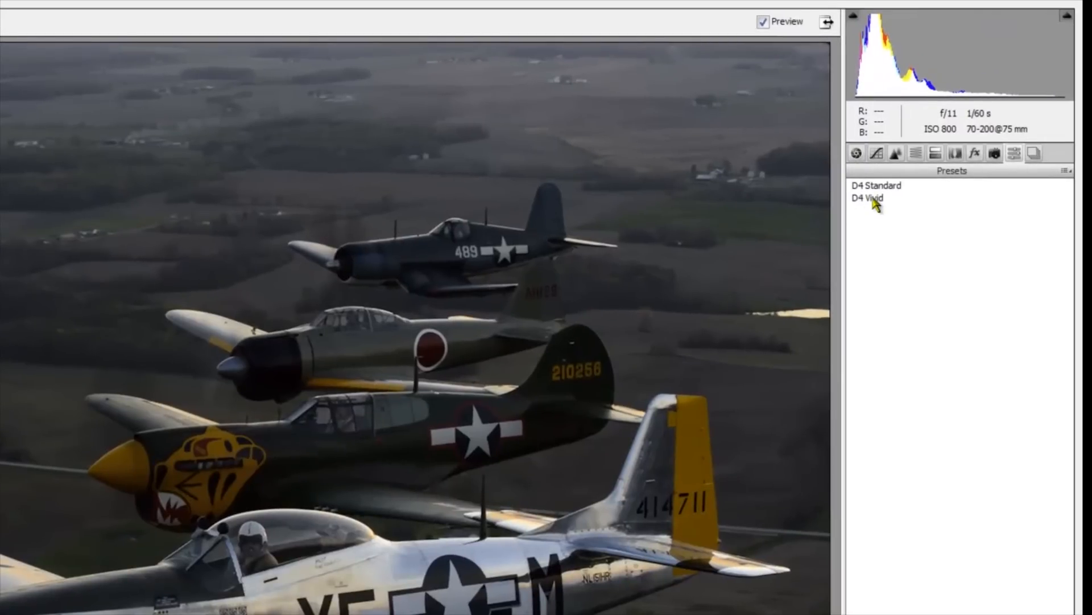
Apply the D4 Vivid preset and review the resulting Basic settings
{"action": "left_click", "coordinate": [875, 202]}
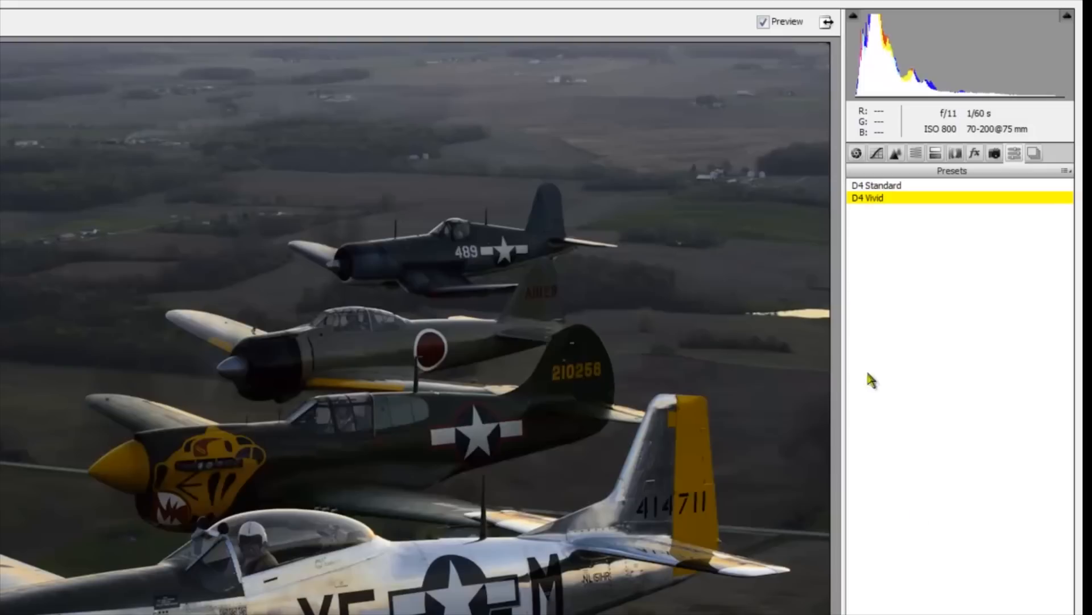
{"action": "left_click", "coordinate": [858, 153]}
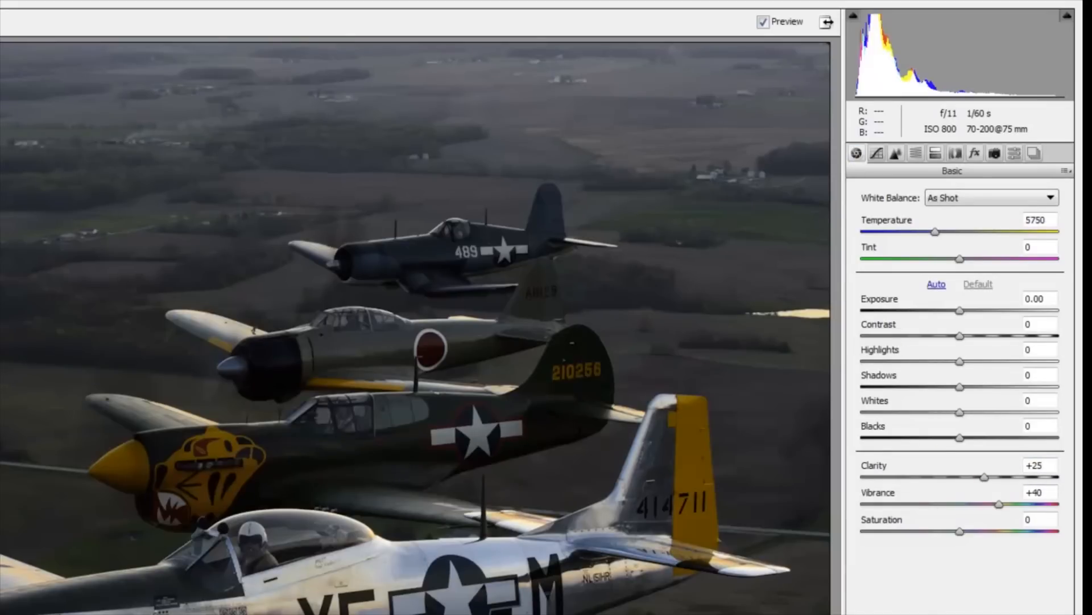
{"action": "left_click", "coordinate": [1011, 156]}
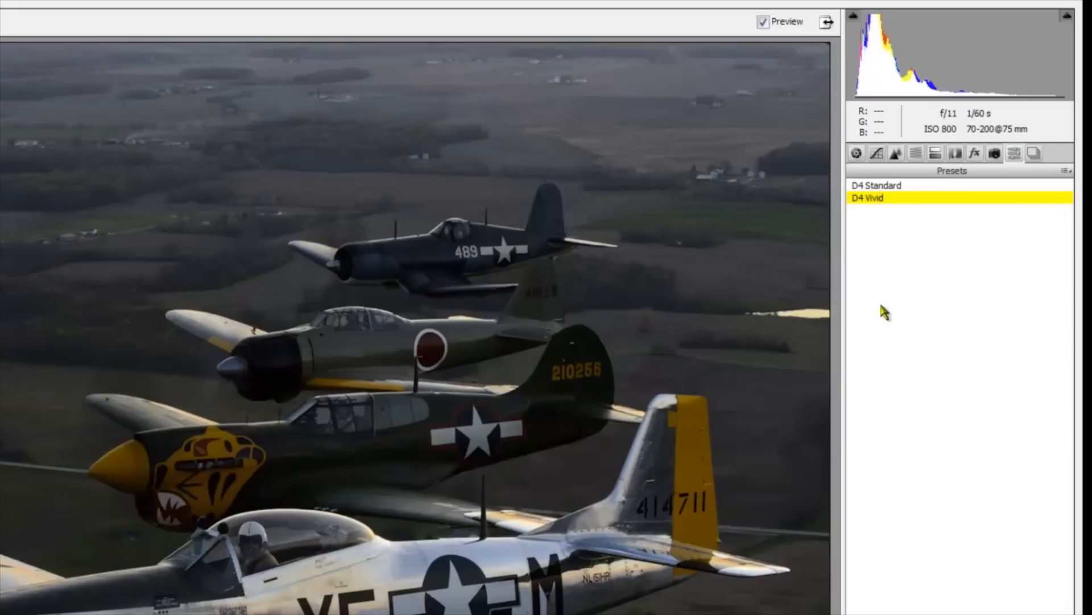
{"action": "left_click", "coordinate": [856, 153]}
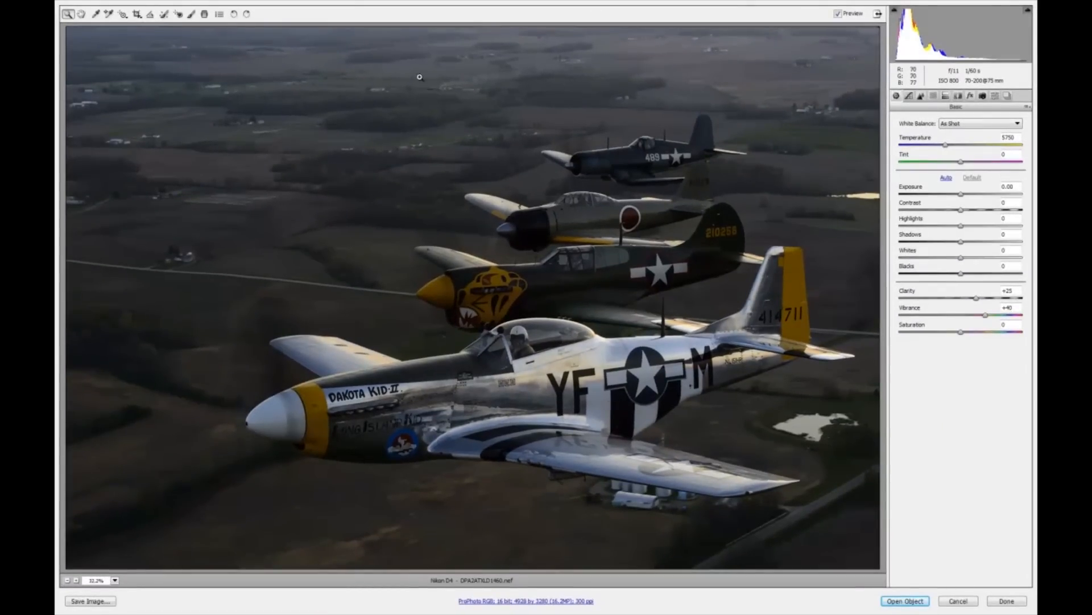
Remove a dust spot in the upper-left sky with the Spot Removal tool
{"action": "left_click", "coordinate": [164, 14]}
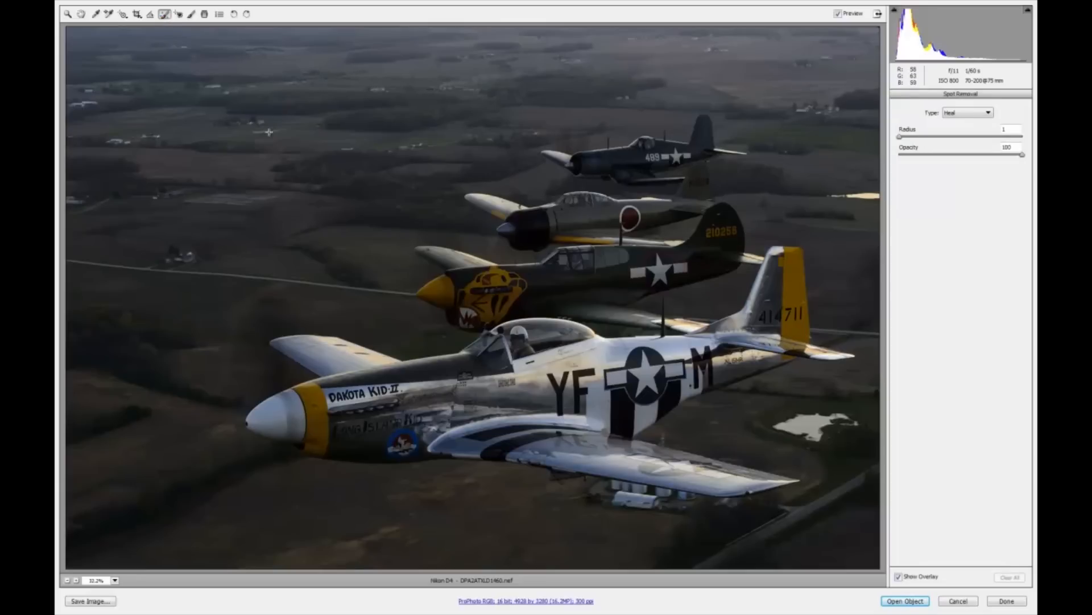
{"action": "left_click_drag", "start_coordinate": [246, 122], "coordinate": [200, 123]}
{"action": "mouse_move", "coordinate": [265, 122]}
{"action": "left_mouse_down"}
{"action": "mouse_move", "coordinate": [256, 143]}
{"action": "mouse_move", "coordinate": [286, 127]}
{"action": "left_mouse_up"}
{"action": "left_click", "coordinate": [68, 14]}
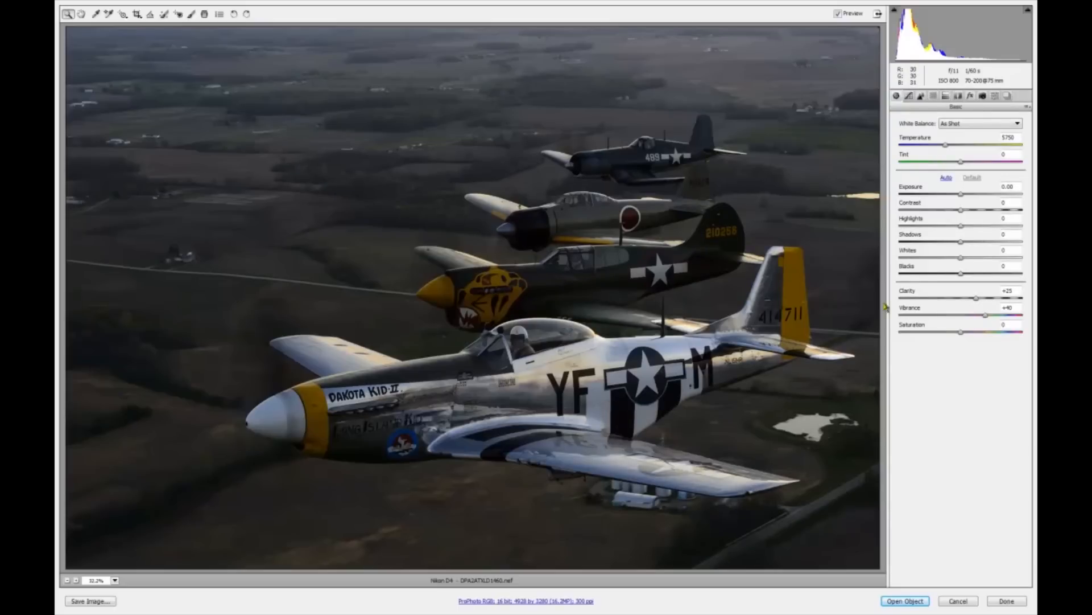
Set Highlights to +27 and Shadows to +13 in the Basic settings
{"action": "left_click", "coordinate": [961, 227]}
{"action": "left_click_drag", "start_coordinate": [962, 228], "coordinate": [978, 226]}
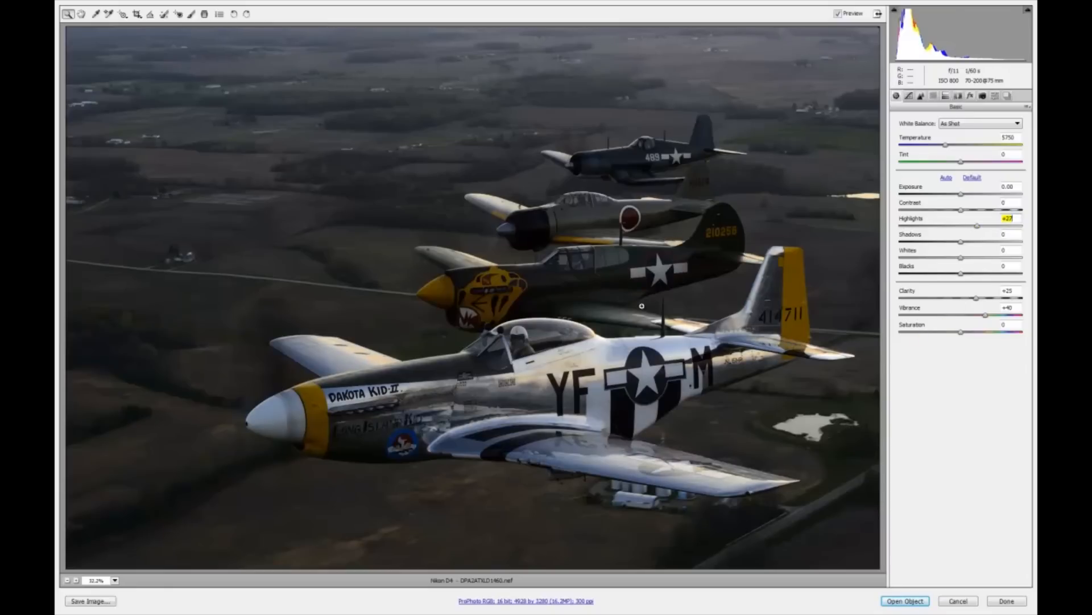
{"action": "left_click_drag", "start_coordinate": [961, 243], "coordinate": [970, 243]}
Toggle the preview on and off to compare the image before and after the adjustments
{"action": "left_click", "coordinate": [839, 14]}
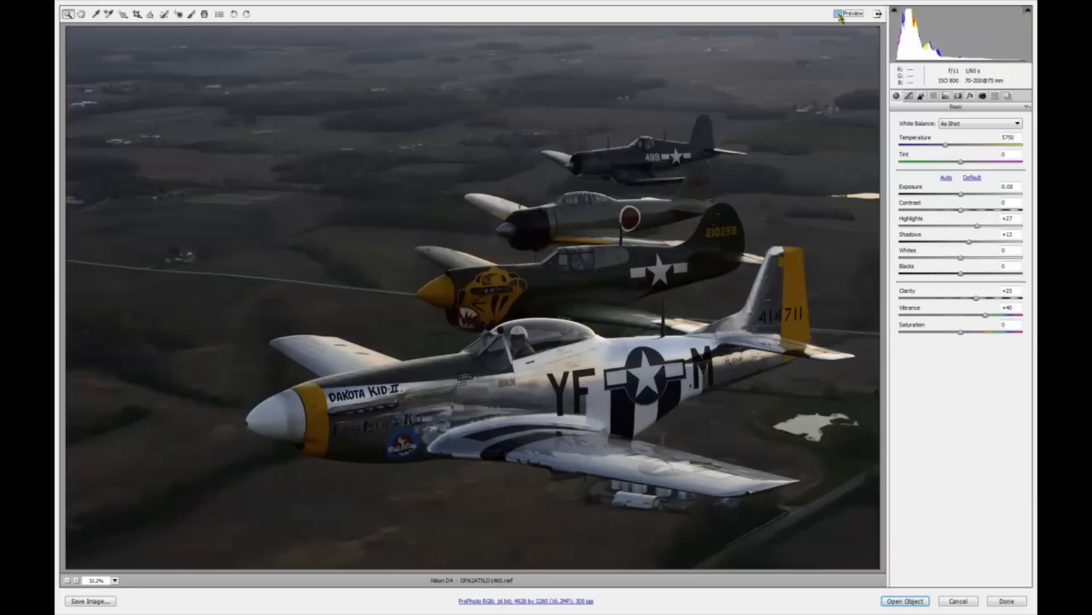
{"action": "left_click", "coordinate": [839, 14]}
{"action": "left_click", "coordinate": [839, 15]}
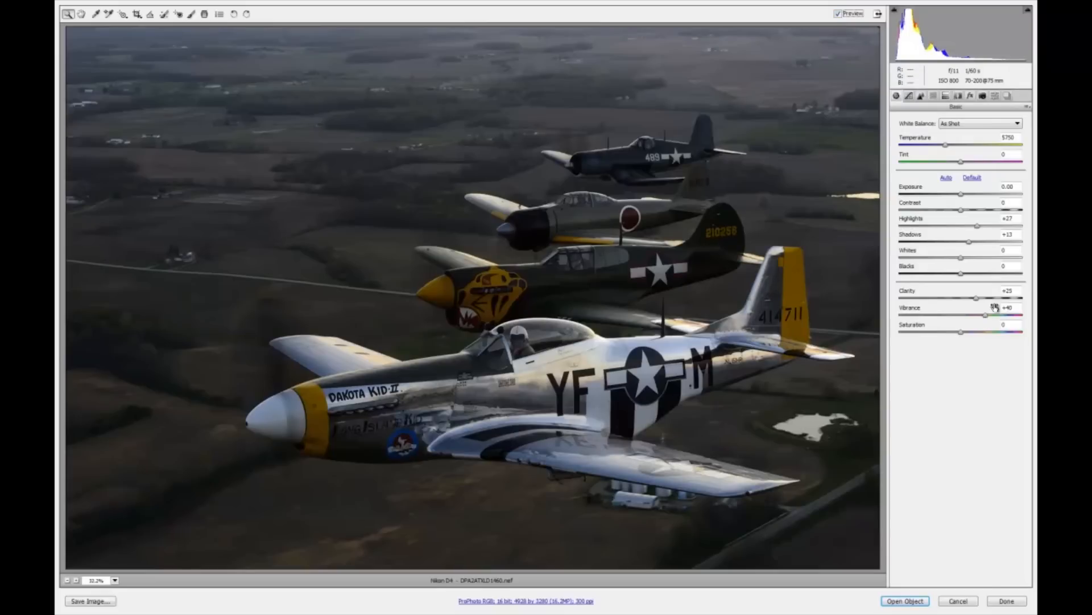
Raise the HSL luminance of Reds to +12, Oranges to +19 and Yellows to +30
{"action": "left_click", "coordinate": [933, 96]}
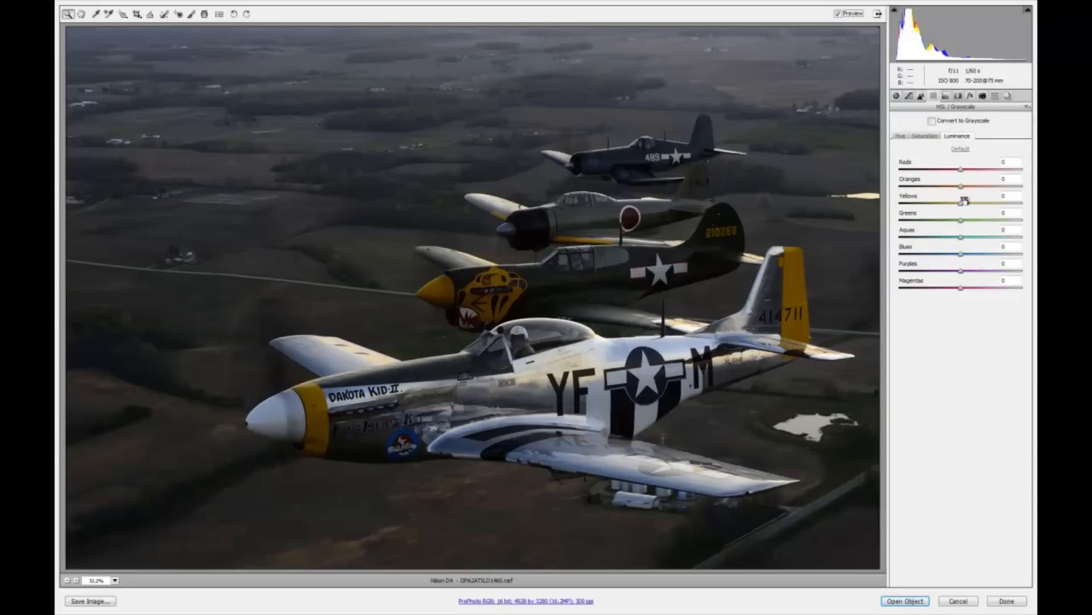
{"action": "left_click_drag", "start_coordinate": [961, 203], "coordinate": [980, 205]}
{"action": "left_click_drag", "start_coordinate": [961, 187], "coordinate": [981, 169]}
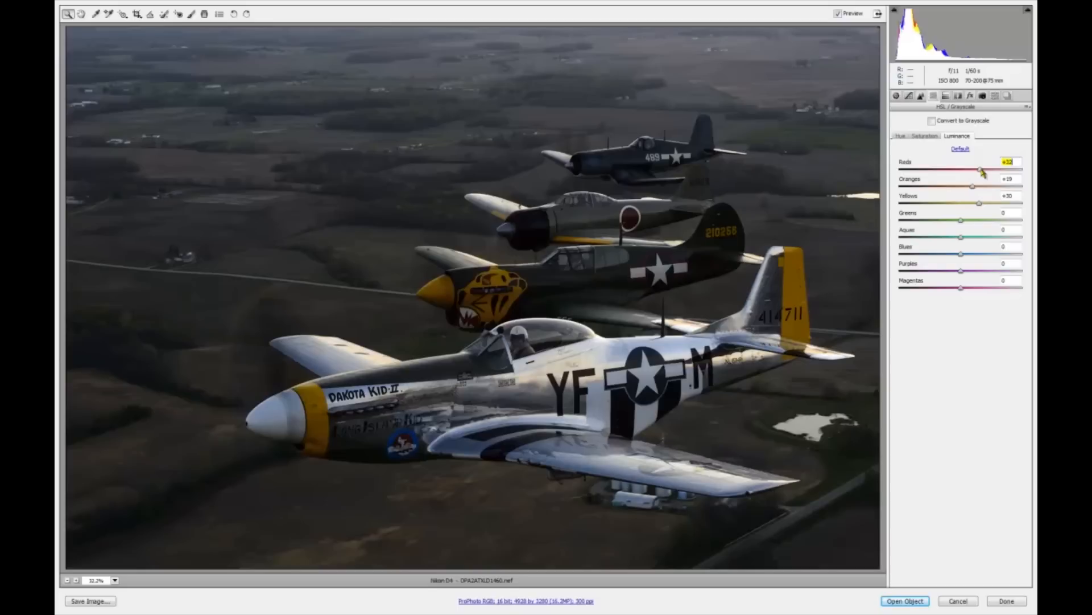
Toggle the preview repeatedly to compare the HSL luminance changes
{"action": "left_click", "coordinate": [838, 13]}
{"action": "left_click", "coordinate": [838, 14]}
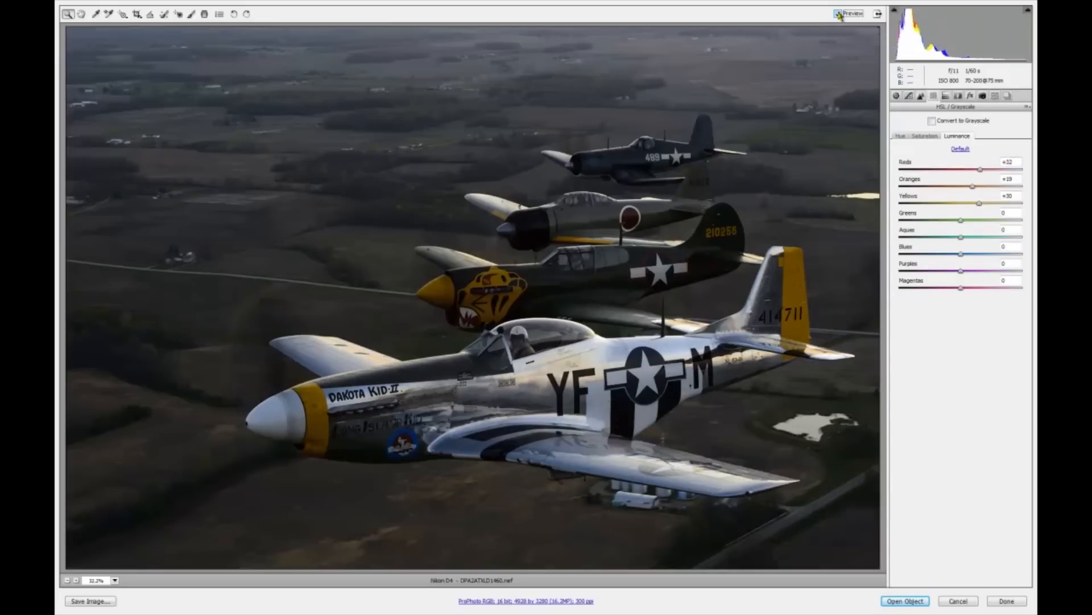
{"action": "left_click", "coordinate": [839, 14]}
{"action": "left_click", "coordinate": [838, 13]}
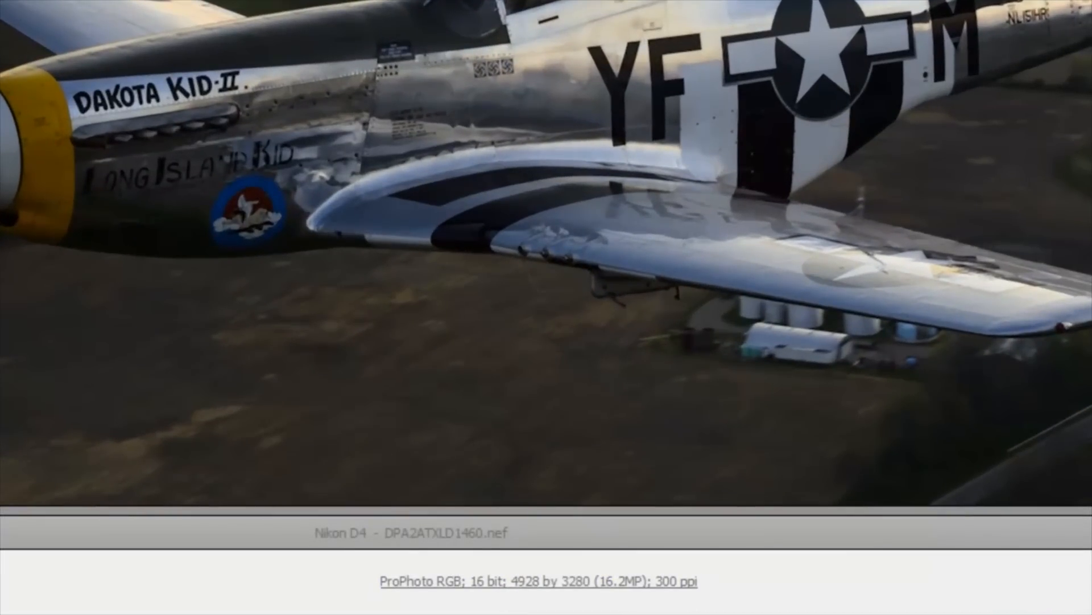
Confirm the workflow options with Open in Photoshop as Smart Objects and open the image in Photoshop
{"action": "left_click", "coordinate": [539, 581]}
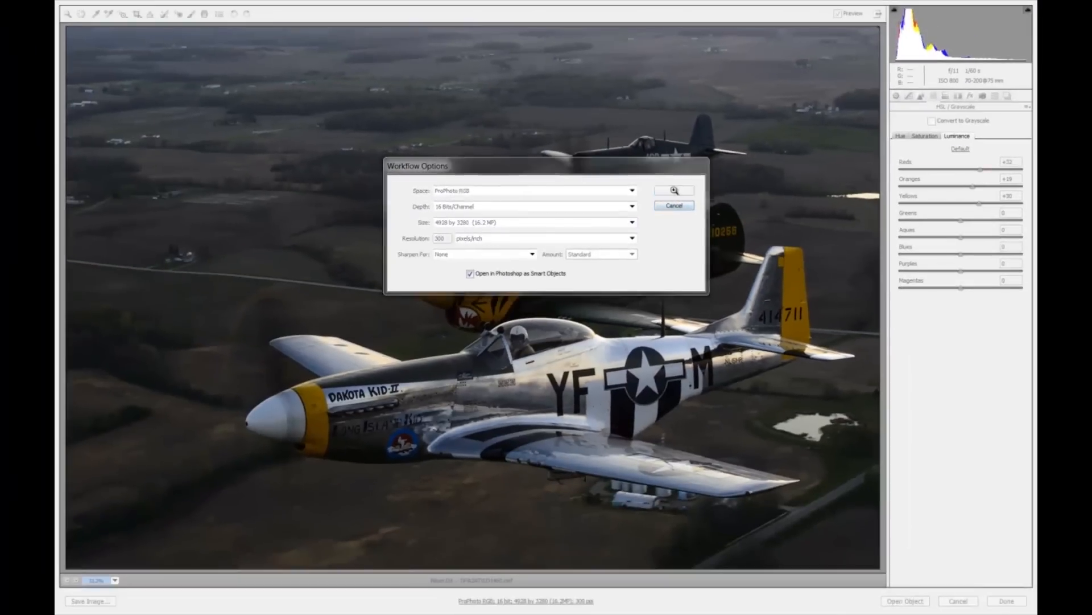
{"action": "left_click", "coordinate": [674, 191]}
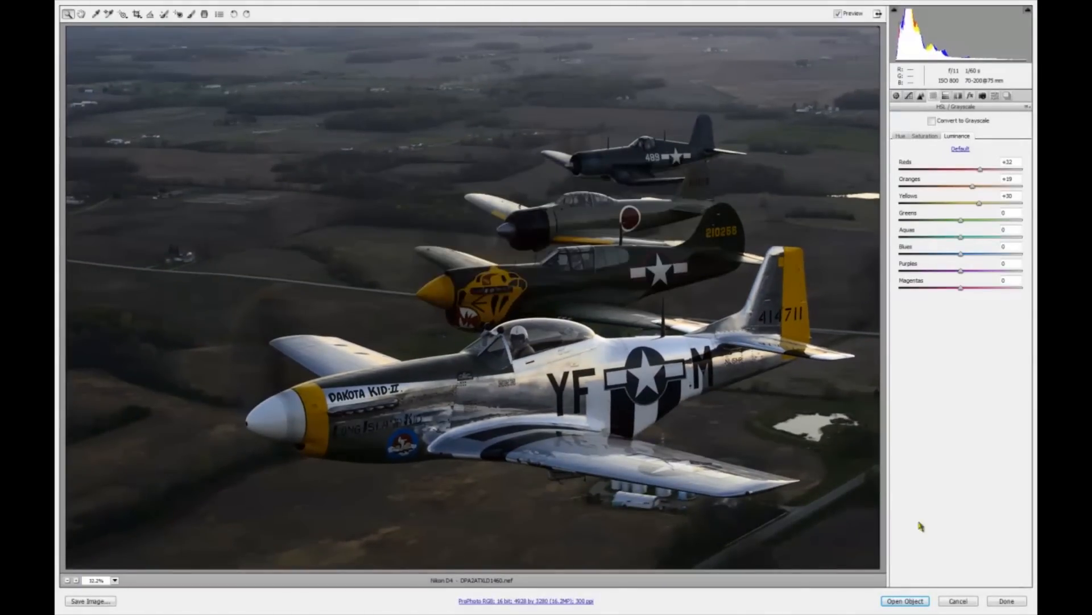
{"action": "left_click", "coordinate": [904, 601]}
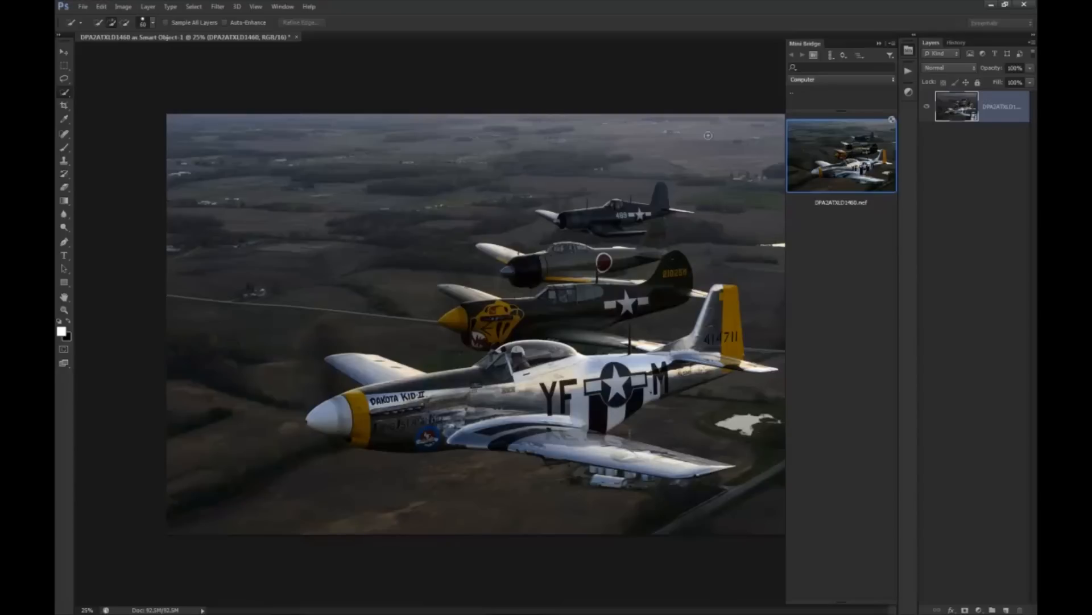
{"action": "left_click", "coordinate": [683, 151]}
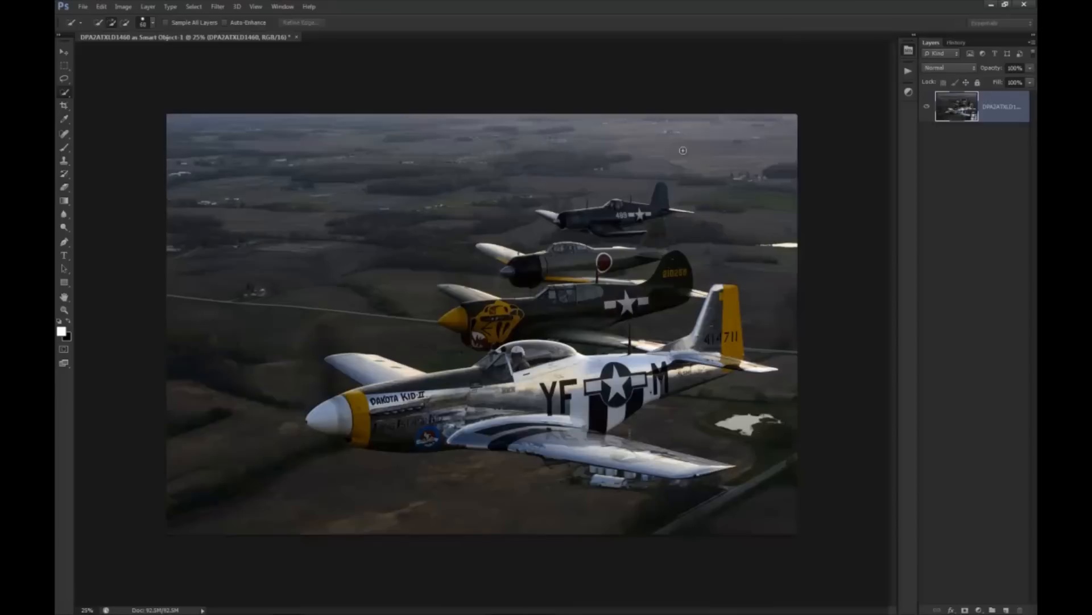
{"action": "double_click", "coordinate": [976, 123]}
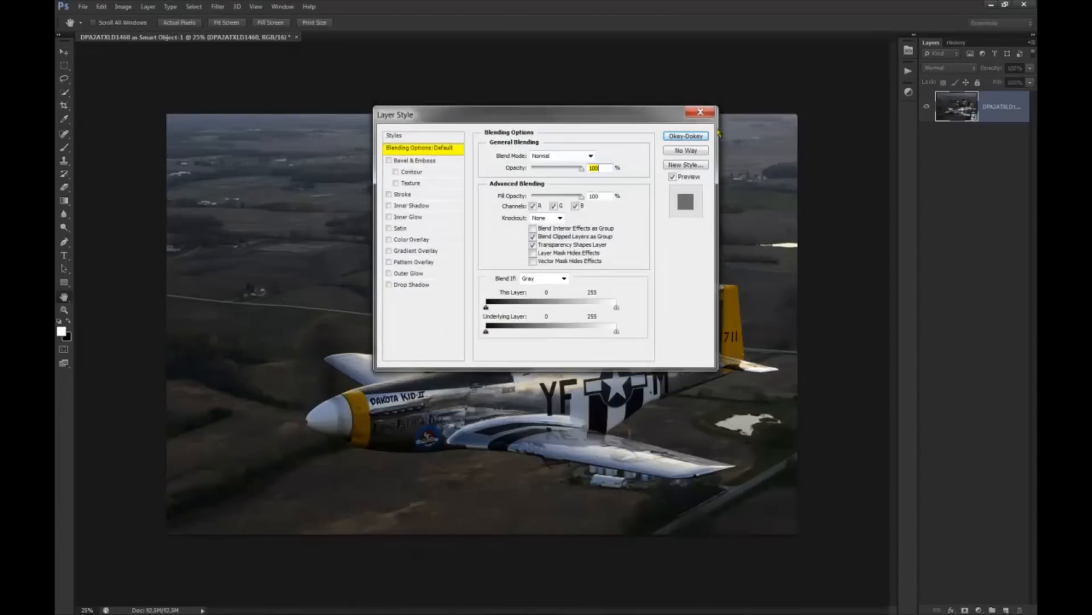
{"action": "left_click", "coordinate": [701, 113]}
Reopen the smart object layer in Camera Raw from its layer thumbnail
{"action": "key", "text": "w"}
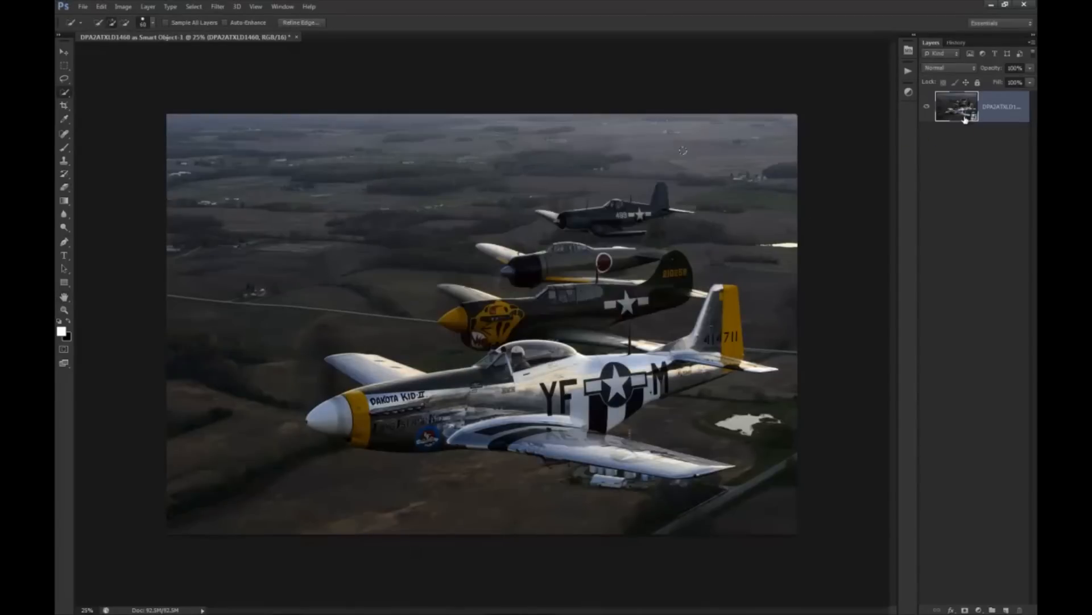
{"action": "double_click", "coordinate": [972, 117]}
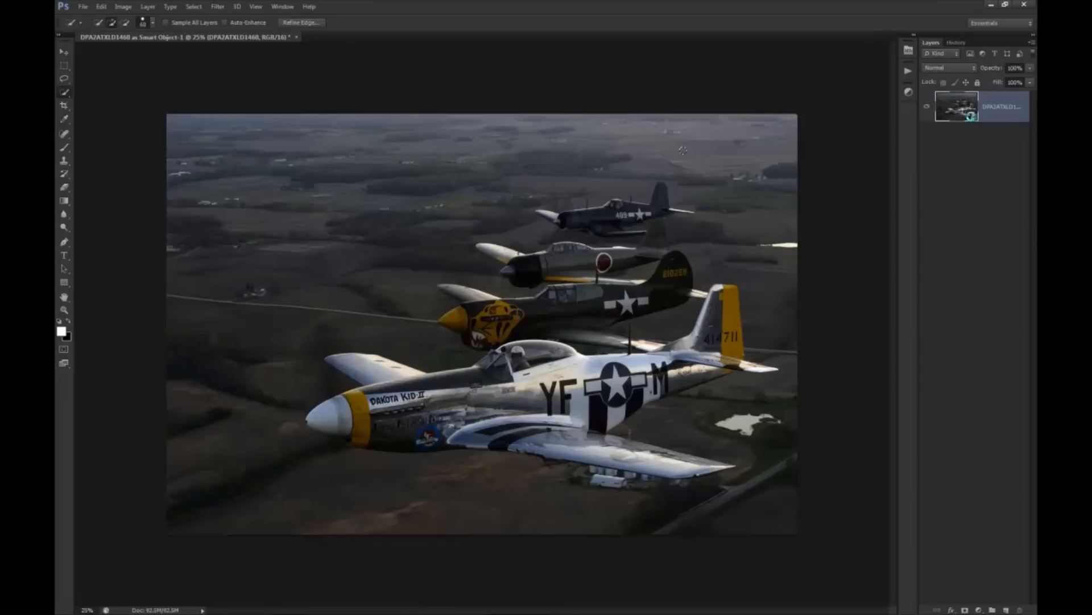